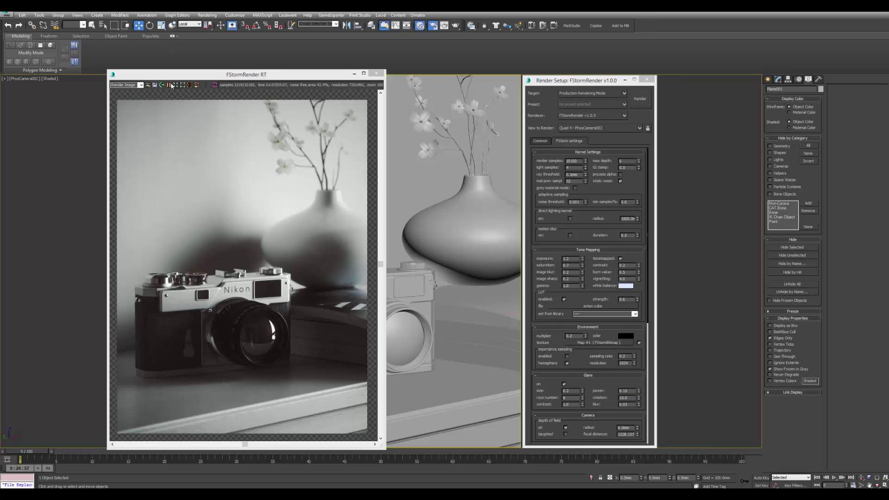
- Switch the render preview to the Noise Level view
left_click(258, 144)
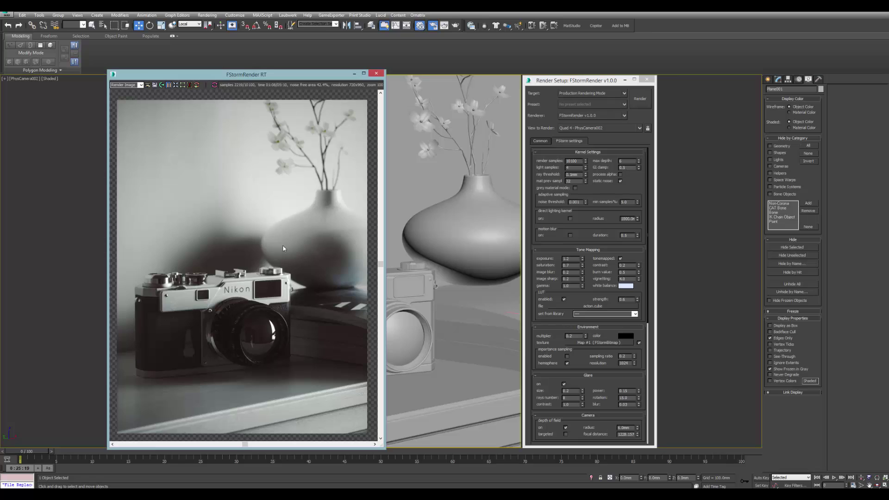
left_click(141, 85)
left_click(126, 100)
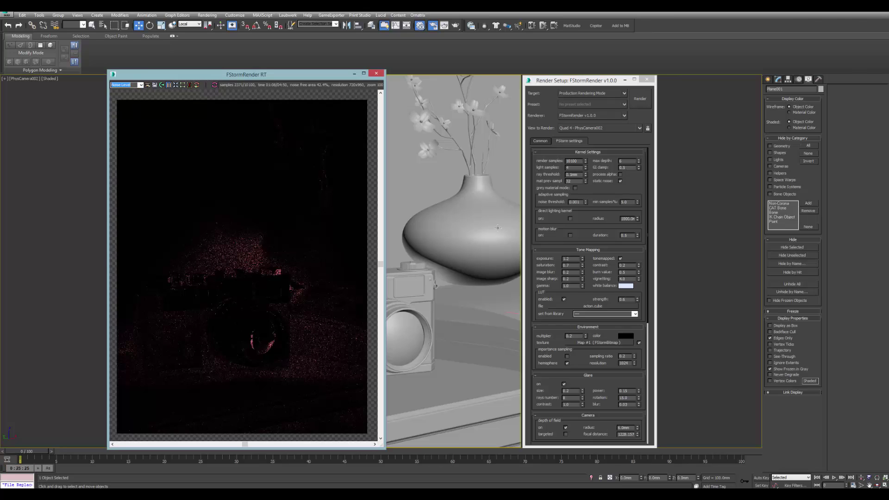
- Set the adaptive sampling noise threshold to 0.02 and resume the interactive render
left_click(260, 175)
double_click(579, 202)
type("0.02")
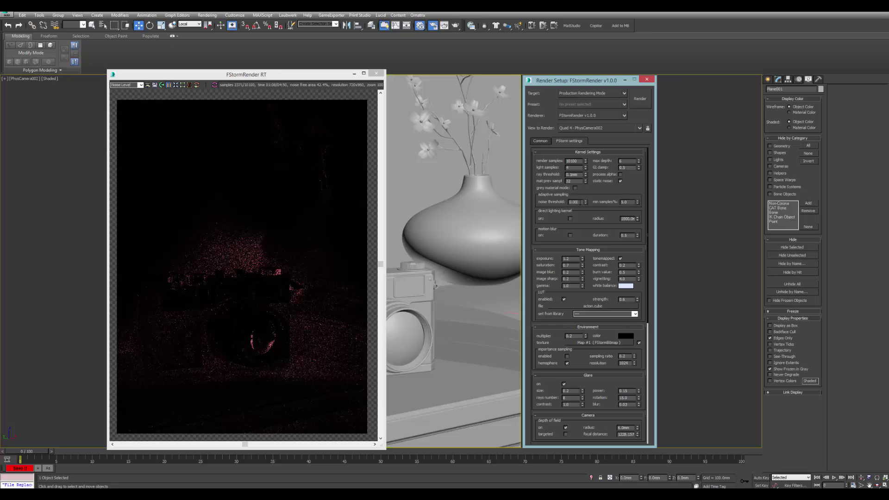
key("Return")
left_click(485, 150)
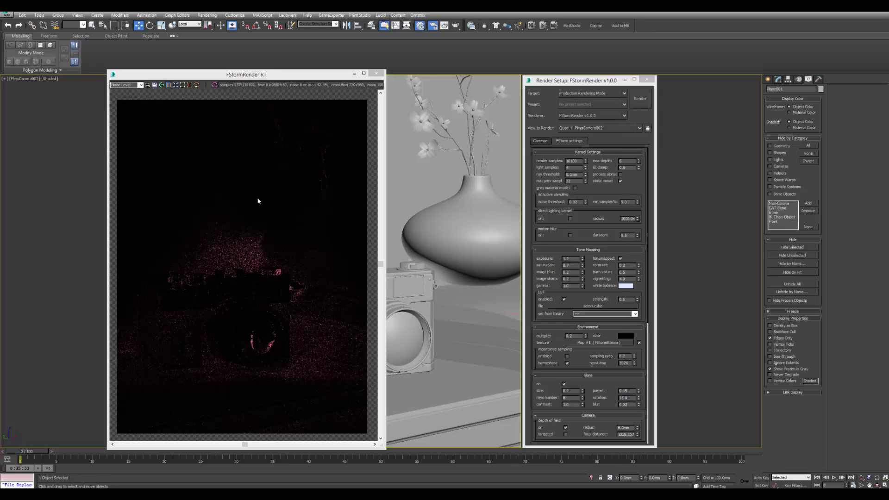
left_click(169, 85)
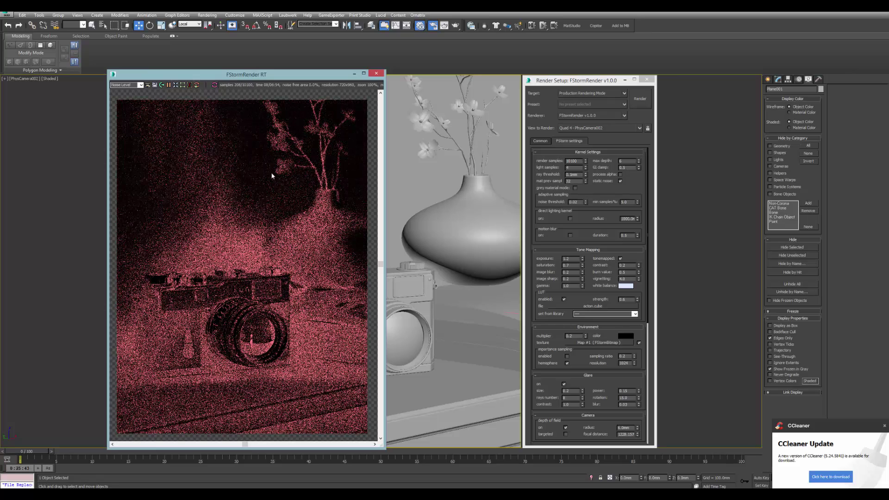
- Pause the render and compare the rendered image with the Noise Level view, examining the wall above the camera
double_click(624, 202)
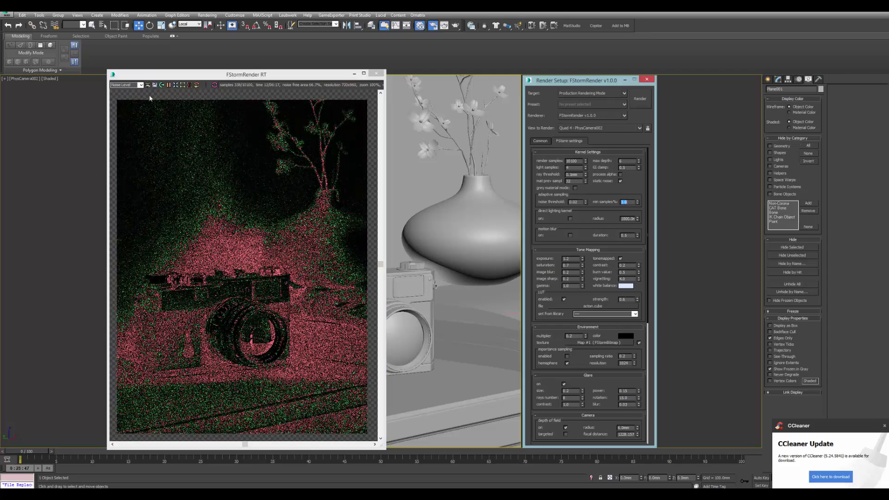
left_click(207, 130)
left_click(141, 86)
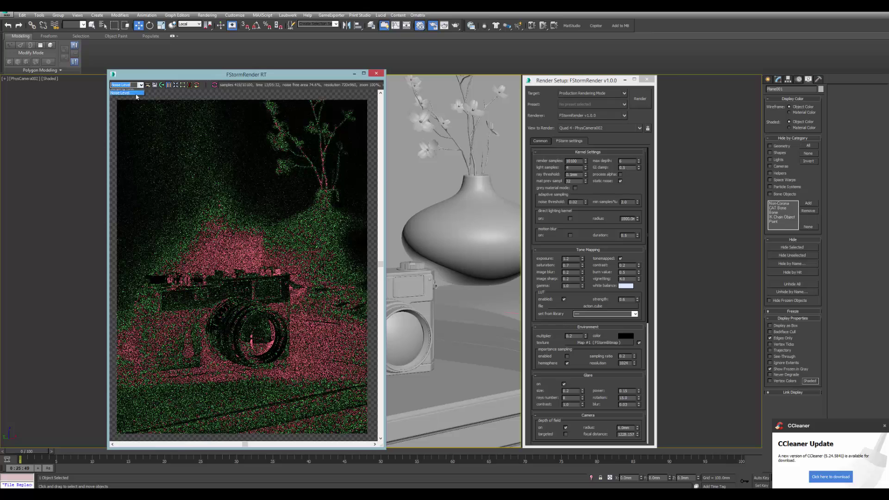
left_click(127, 92)
scroll(193, 164, "up", 3)
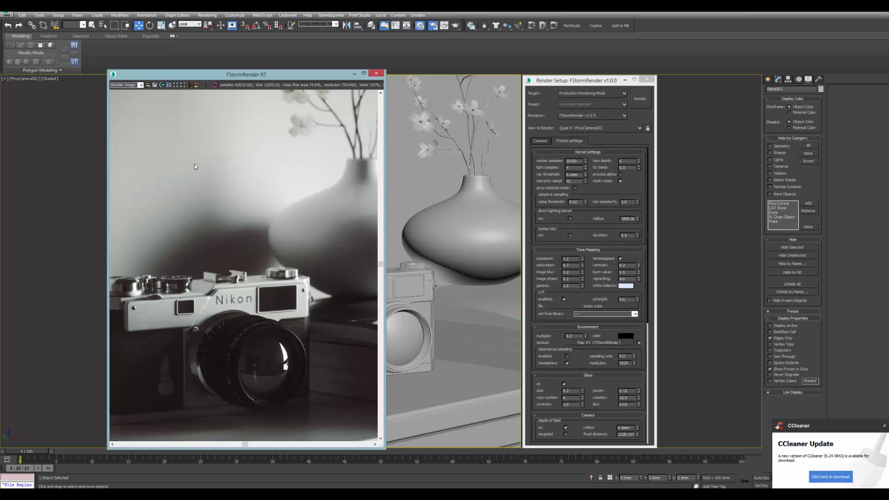
left_click(140, 85)
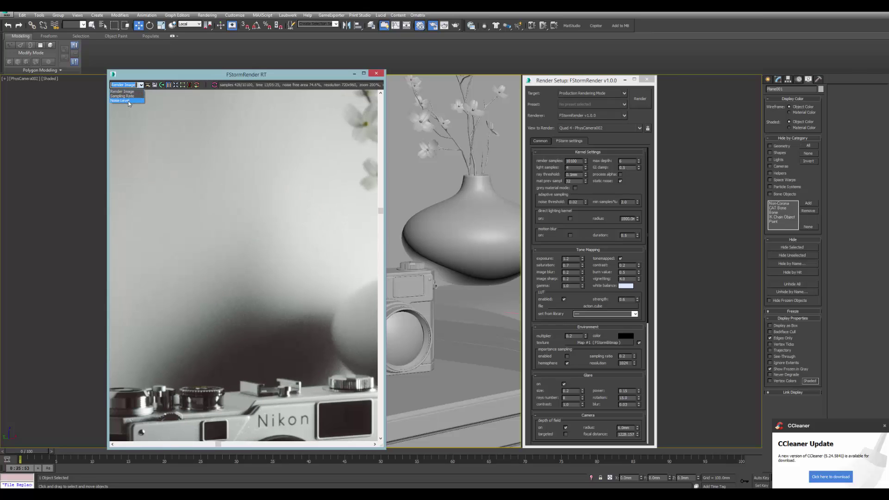
left_click(130, 102)
scroll(274, 209, "down", 3)
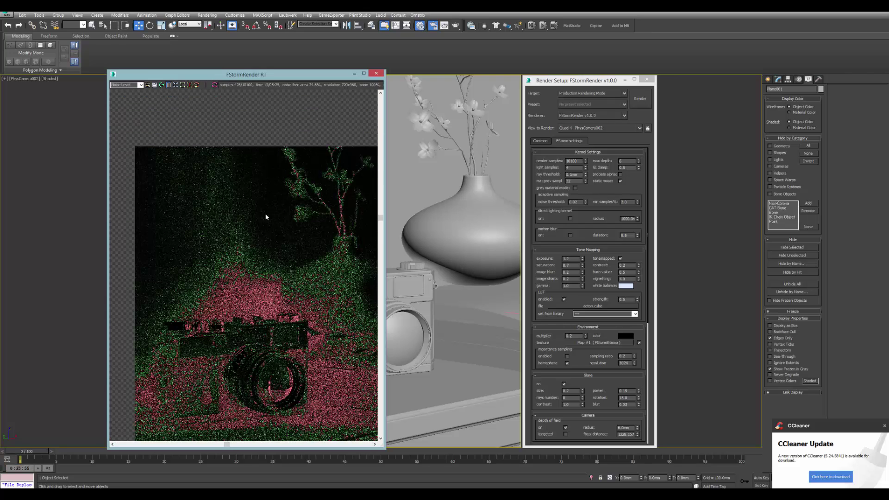
- Set the adaptive sampling noise threshold to 0.01 and continue rendering in the Noise Level view
double_click(573, 202)
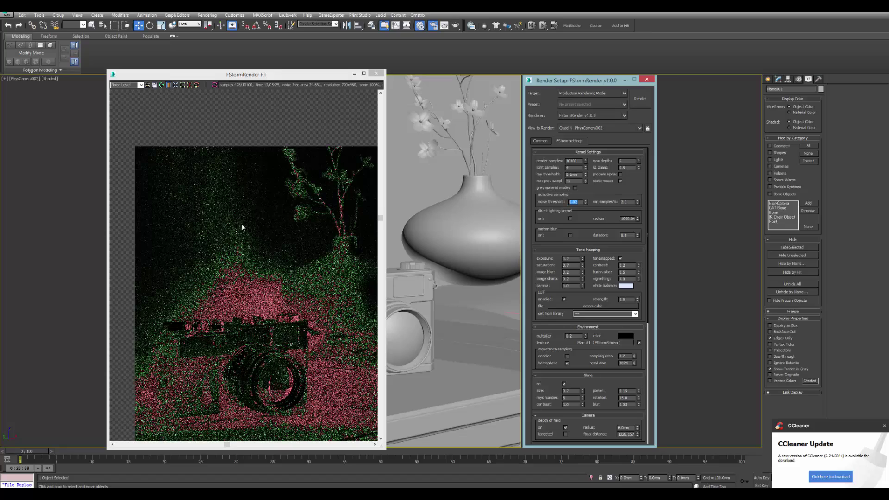
left_click_drag(258, 234, 241, 191)
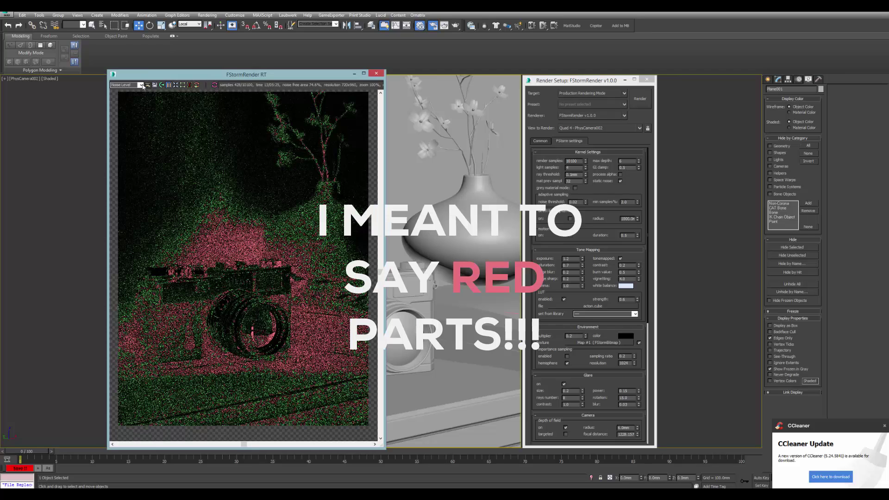
left_click(586, 200)
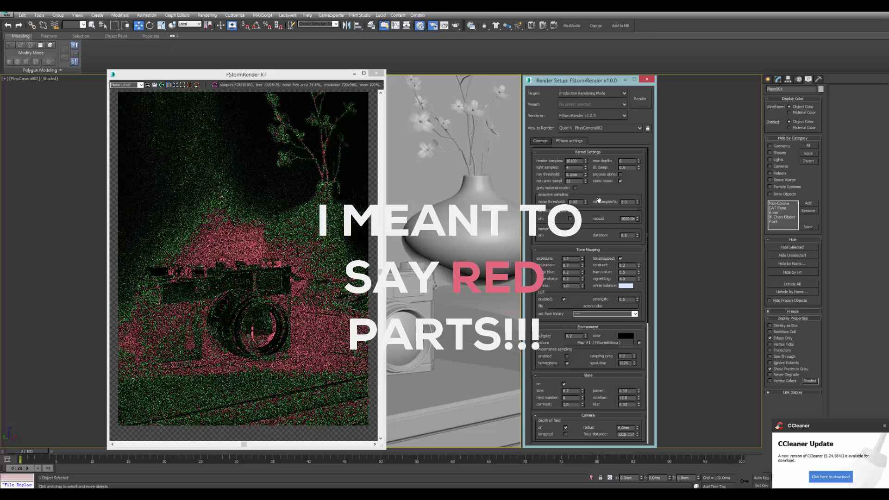
left_click(585, 203)
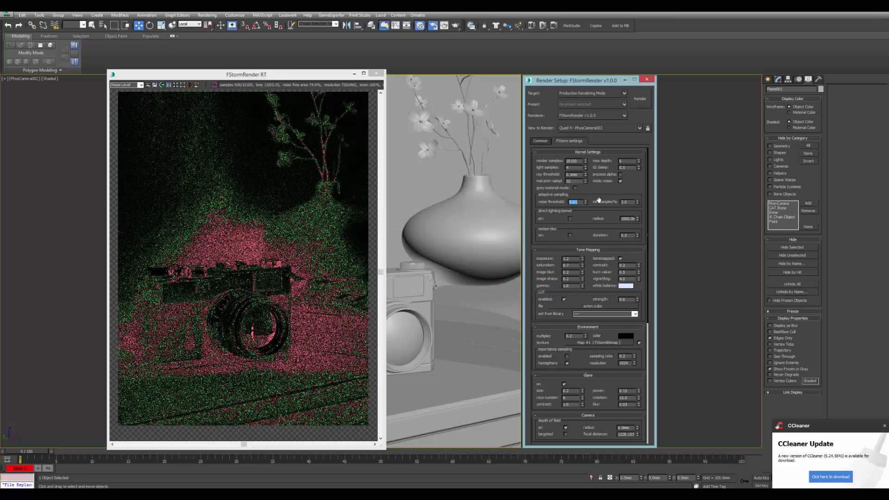
left_click(169, 85)
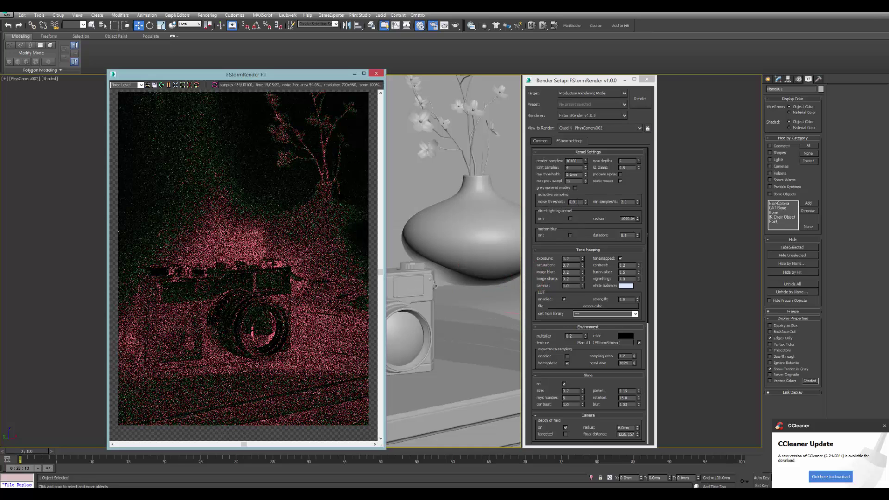
- Try noise thresholds of 0.001 and 0.01 while the render runs to compare their noise maps
left_click(586, 200)
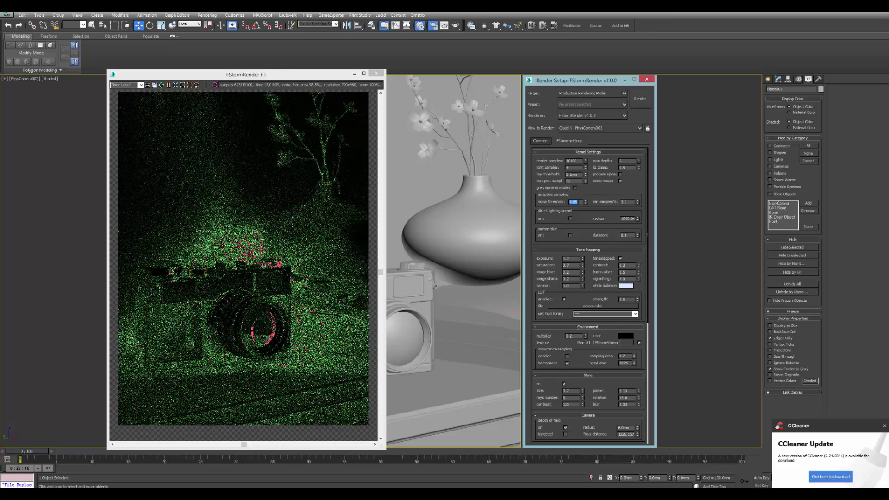
type("0.")
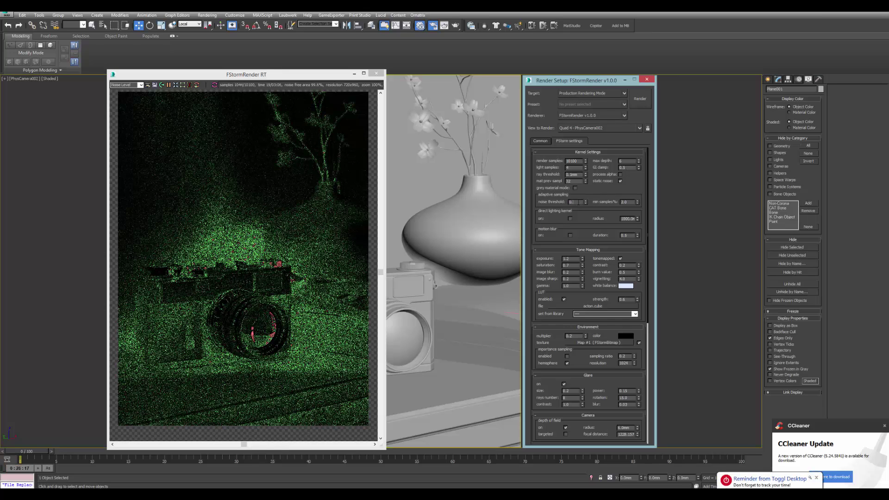
type("001")
key("Return")
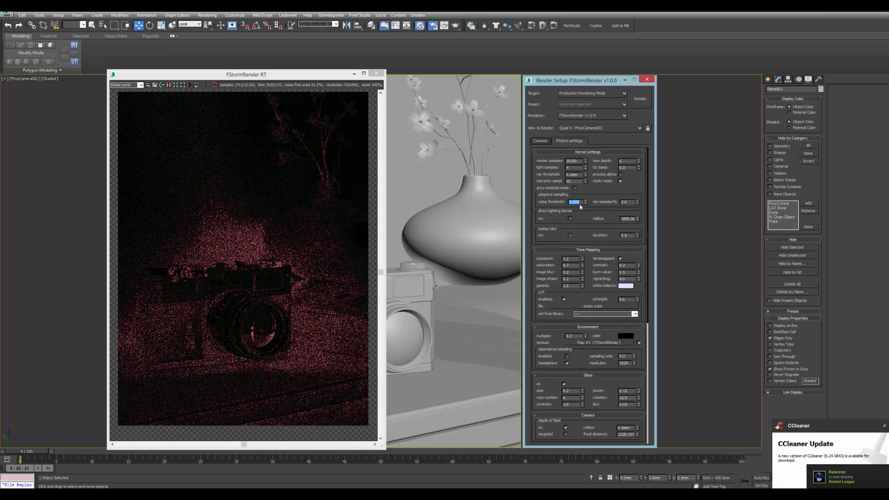
type("0.001")
key("Return")
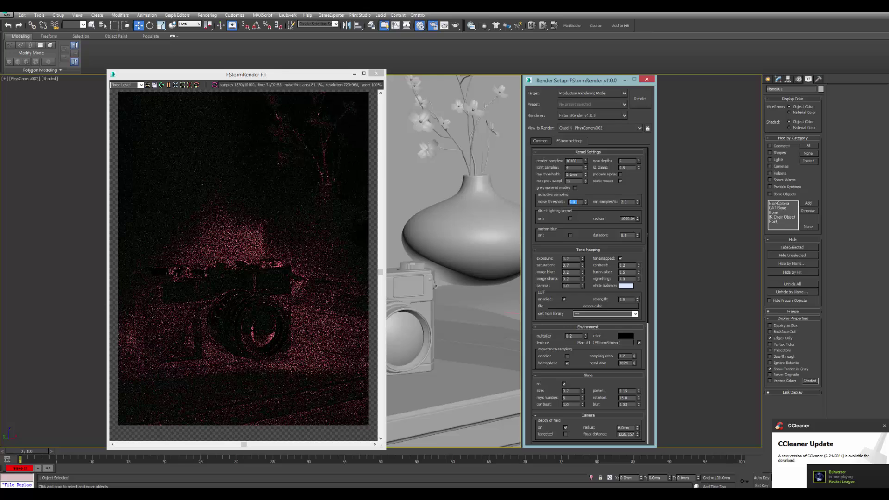
- Set the noise threshold to 0.05 and pause the interactive render
type("0.05")
key("Return")
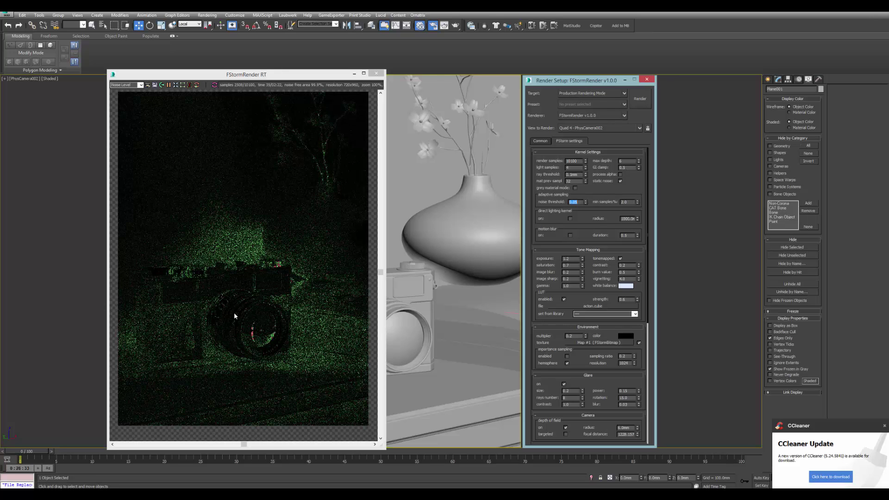
left_click(167, 85)
- Switch the preview to the Render Image view and examine the noise on the wall behind the camera
left_click(141, 86)
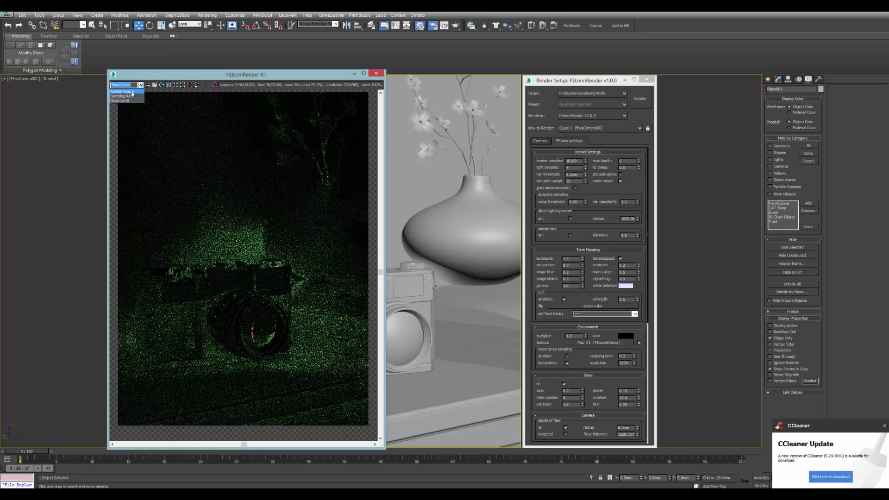
left_click(122, 92)
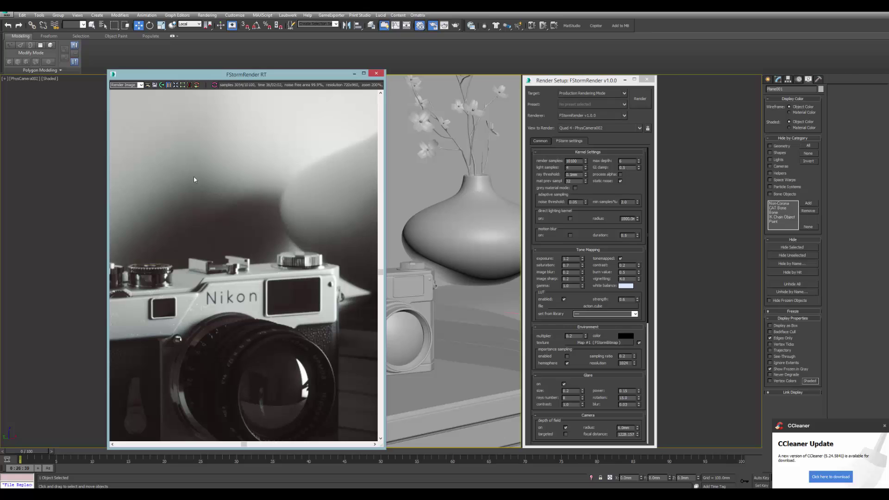
middle_click_drag(177, 222, 243, 185)
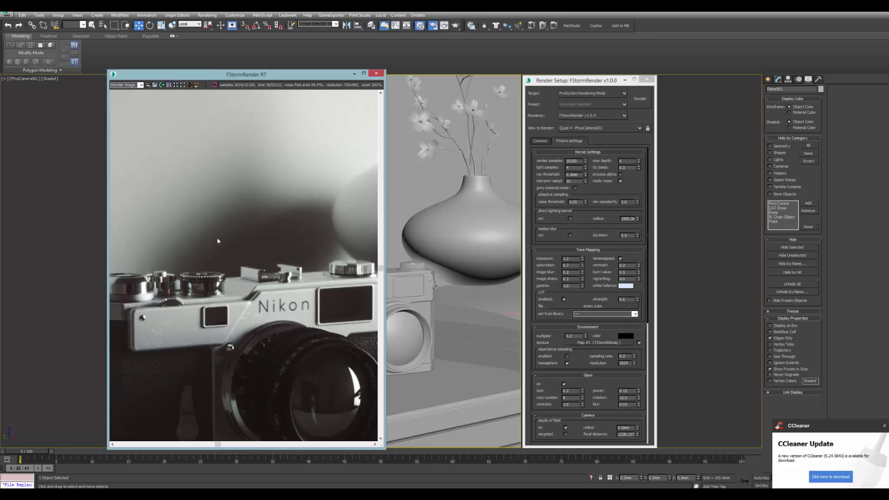
scroll(218, 241, "down", 1)
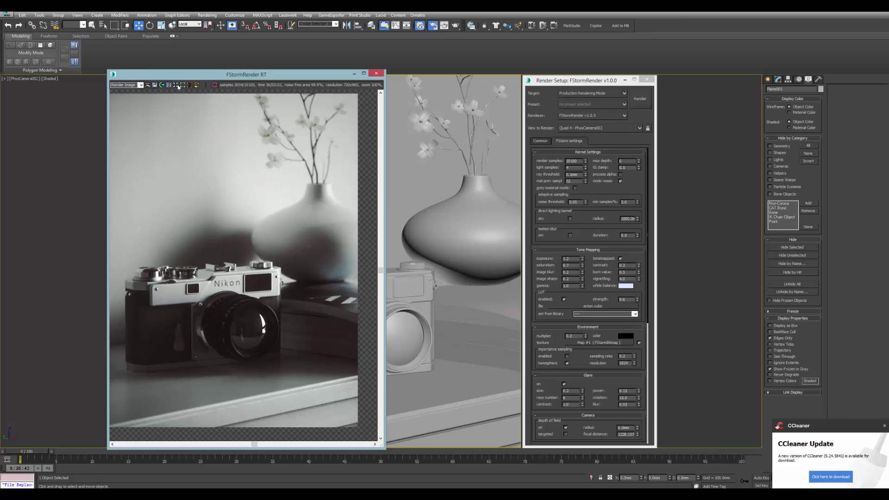
- Enable a render region and fit it over the dark wall area above the camera, reaching the vase's edge
left_click(183, 86)
scroll(211, 262, "up", 1)
middle_click_drag(133, 189, 231, 229)
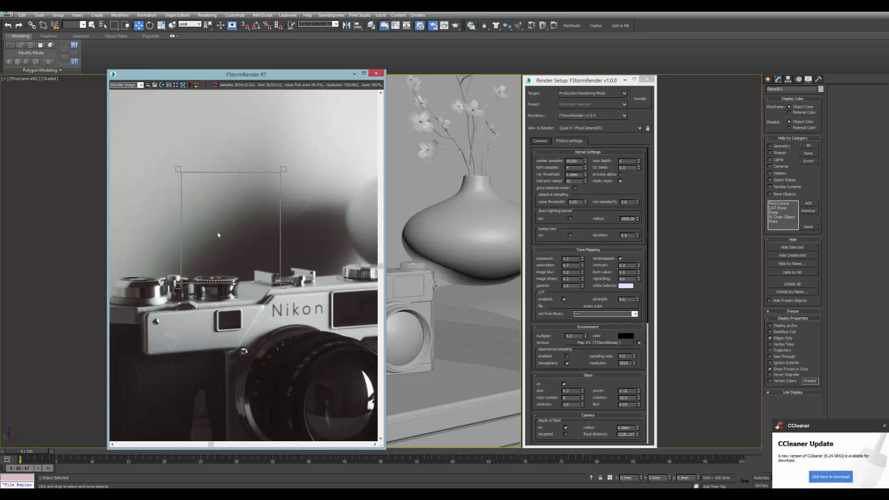
left_click_drag(283, 286, 276, 273)
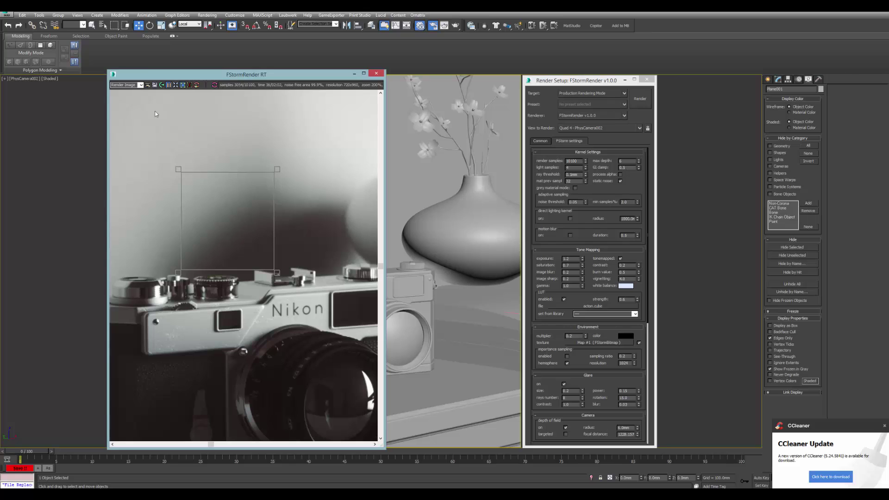
middle_click_drag(237, 226, 181, 210)
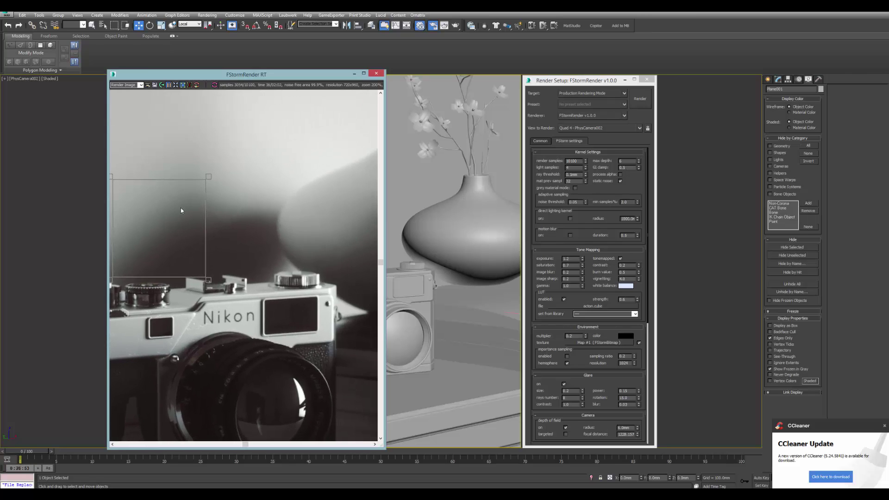
left_click_drag(180, 210, 277, 226)
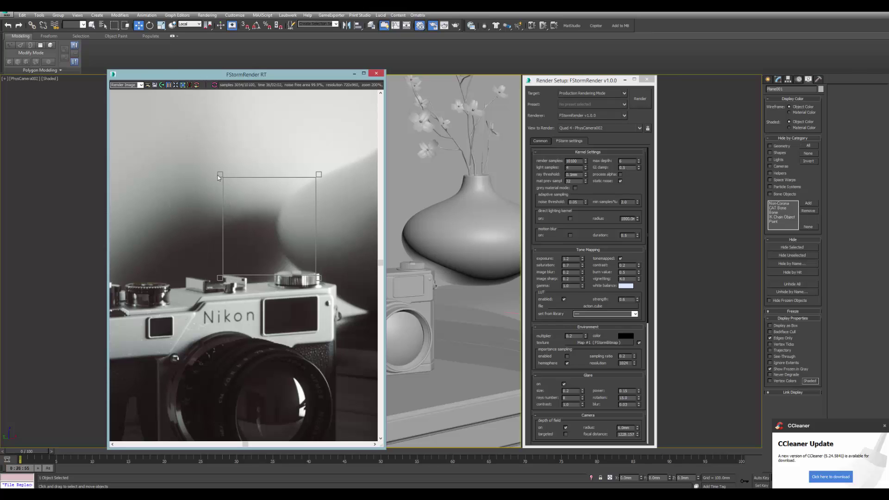
left_click_drag(219, 177, 211, 179)
- Set the number of render samples to 5000
double_click(573, 160)
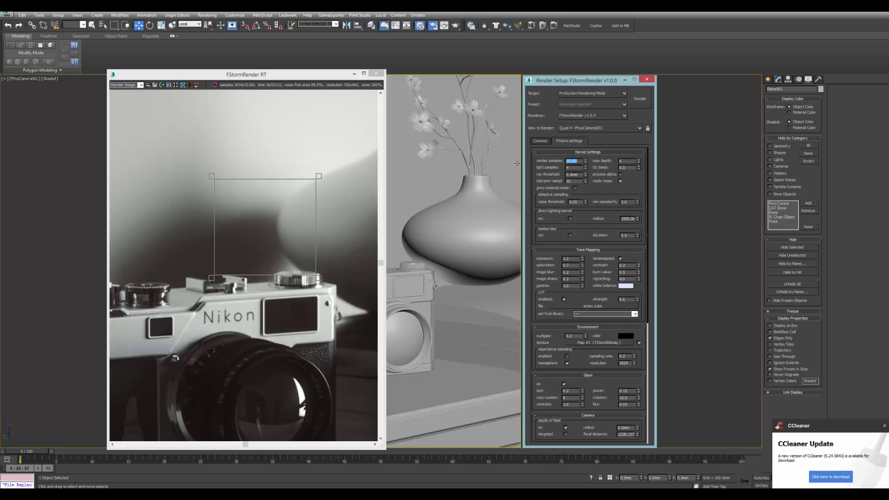
type("5000")
key("Return")
- Set the adaptive sampling minimum samples percentage to 5
left_click(625, 202)
double_click(624, 202)
double_click(572, 161)
left_click(632, 203)
type("5")
key("Return")
- Set the adaptive sampling minimum samples percentage to 2
left_click(599, 198)
double_click(632, 203)
double_click(571, 161)
double_click(625, 202)
type("2")
key("Return")
- Start rendering the selected region with the new sampling settings
left_click(169, 84)
middle_click_drag(430, 162, 432, 164)
left_click(169, 85)
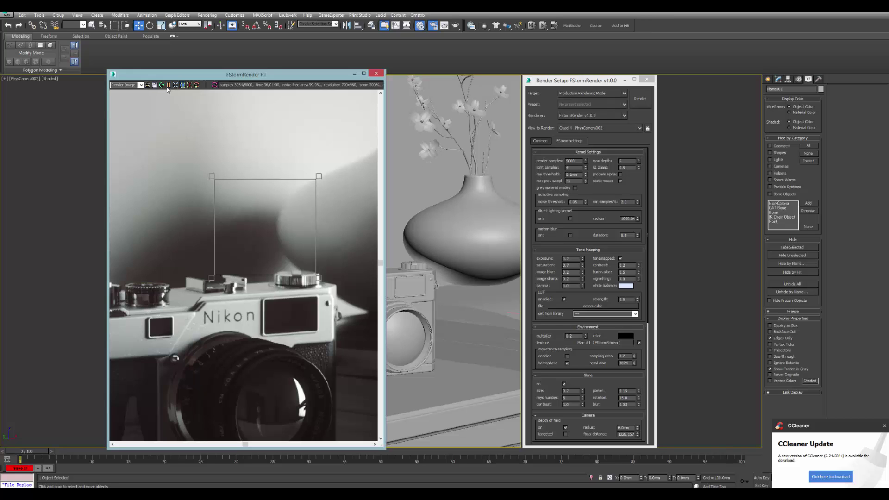
- Check the region in the Noise Level view and return to the Render Image view
left_click(140, 84)
left_click(128, 102)
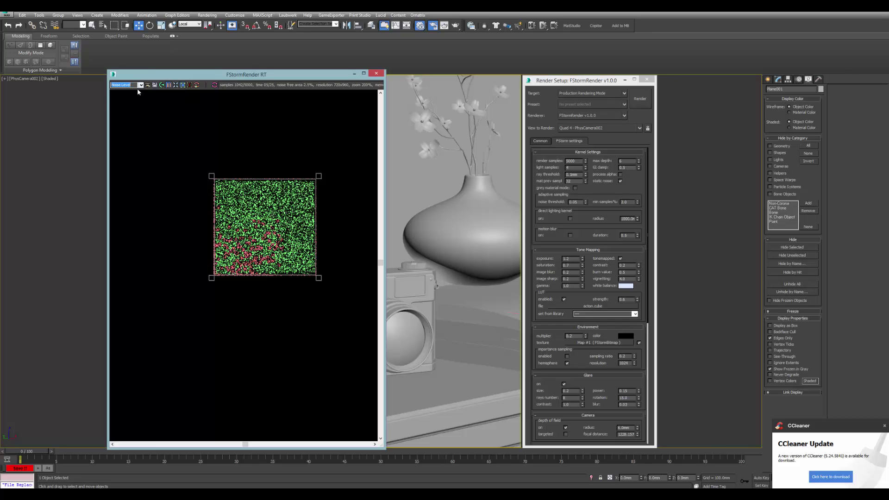
key("Up")
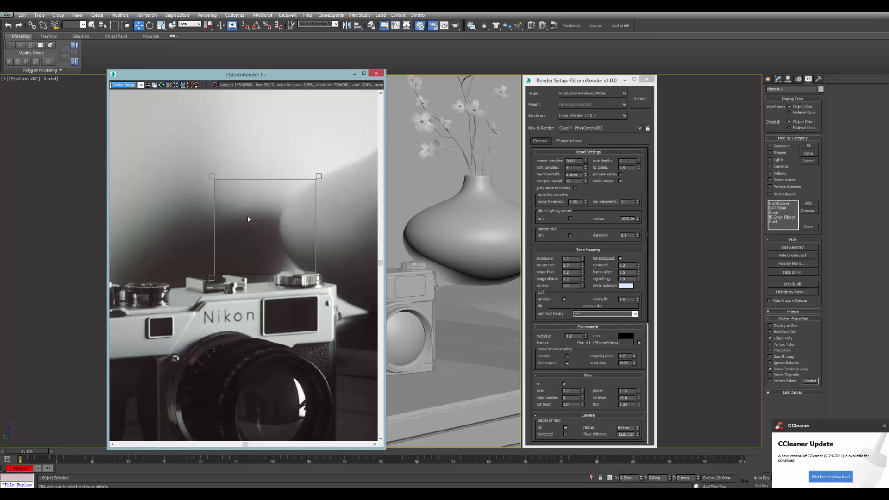
- Set the noise threshold to 0.02 and continue rendering the region
left_click_drag(569, 202, 597, 202)
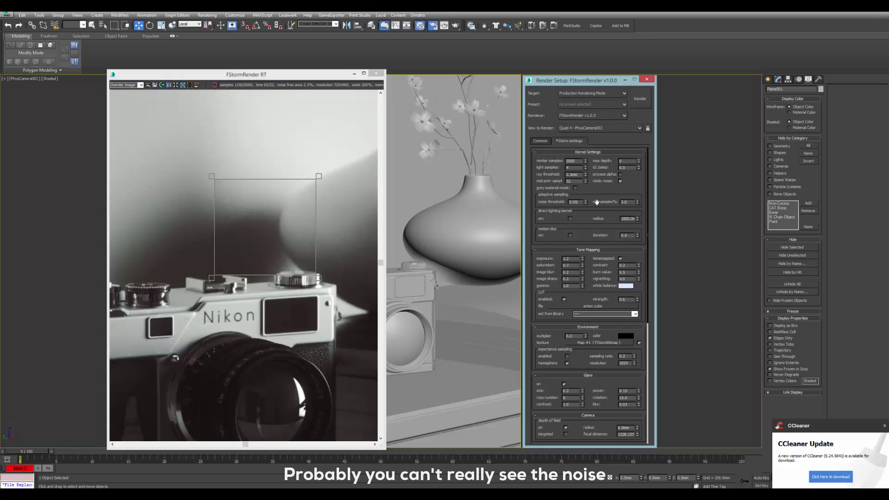
type("0.02")
key("Return")
left_click(206, 89)
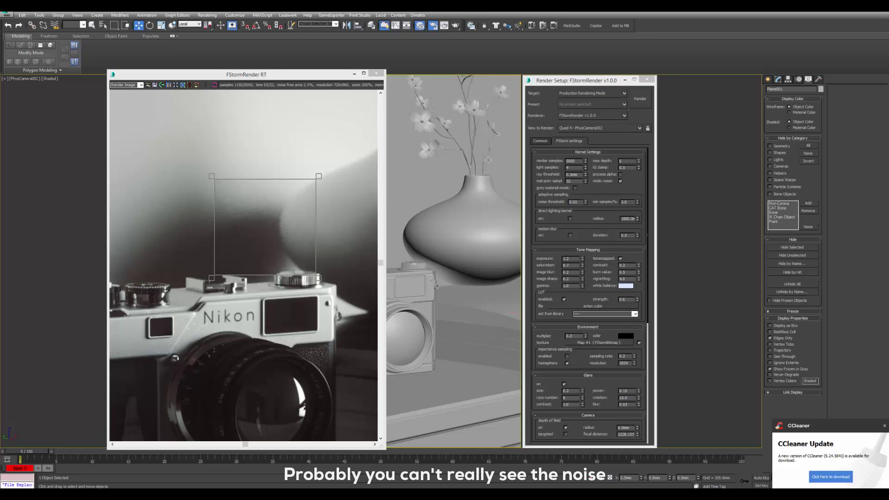
left_click(168, 85)
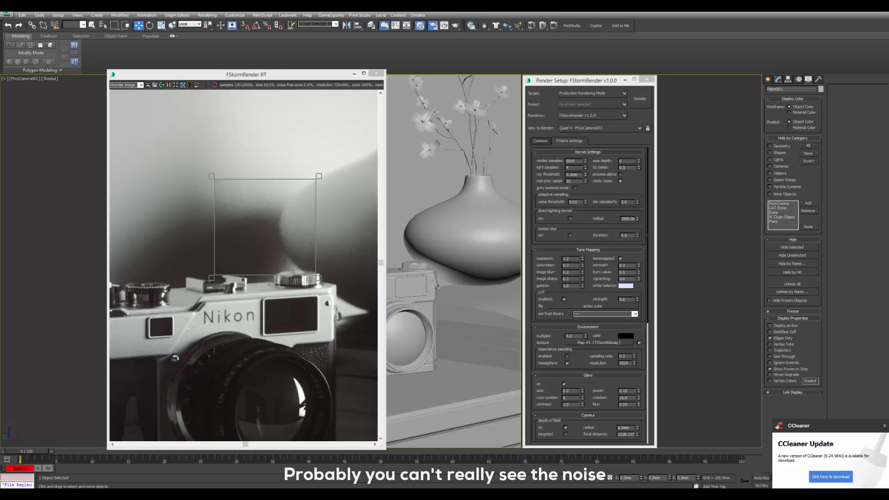
- Inspect the render region in the Noise Level view and switch back to the Render Image view
left_click(141, 84)
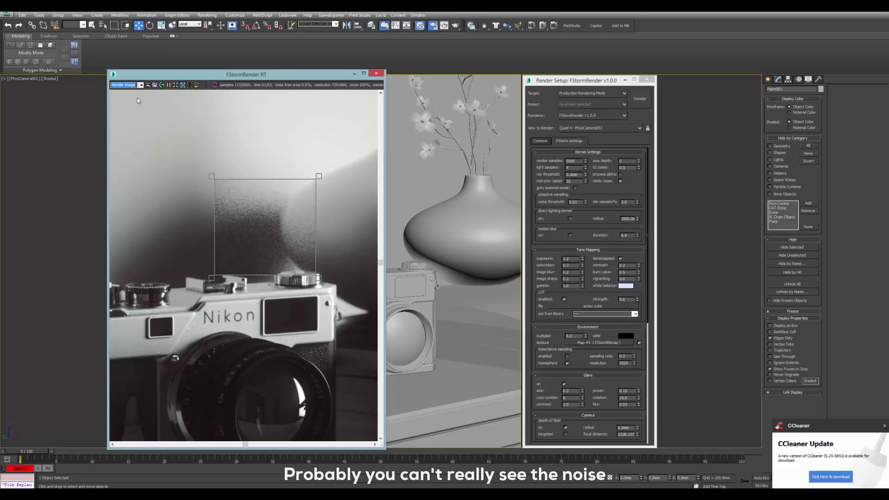
left_click(136, 102)
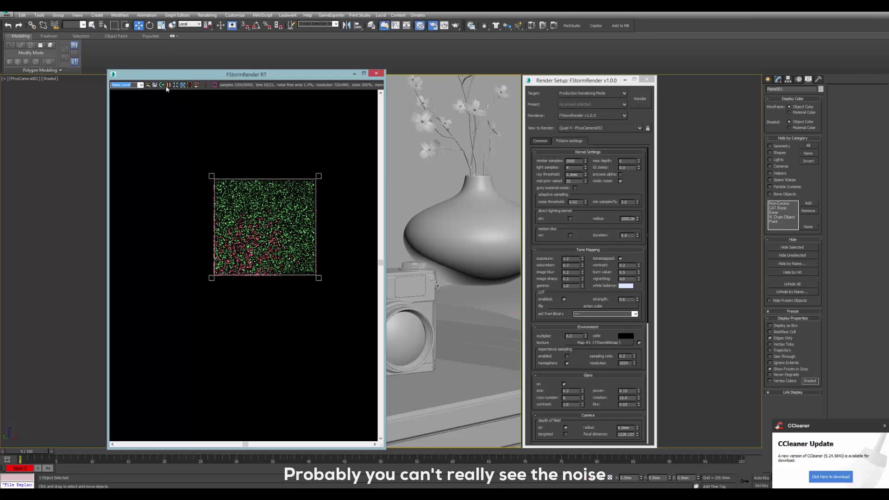
left_click(139, 85)
left_click(138, 92)
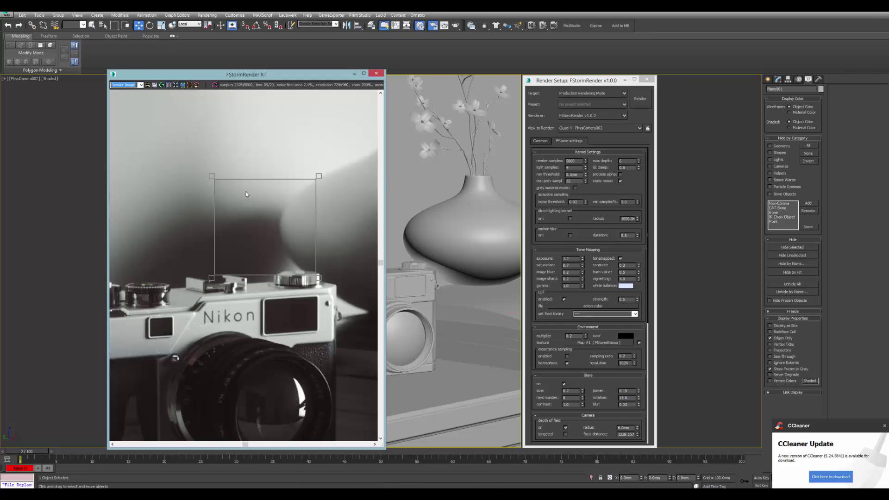
- Set the adaptive sampling noise threshold to 0.01
left_click(582, 203)
key("BackSpace")
type("1")
key("Return")
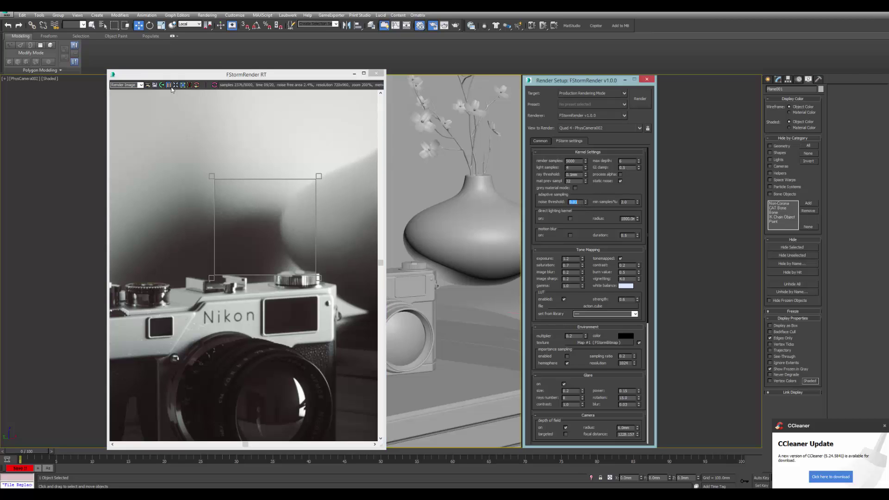
- Examine the region's noise distribution at the new threshold in the Noise Level view, and compare it with the Render Image view
left_click(140, 85)
left_click(121, 101)
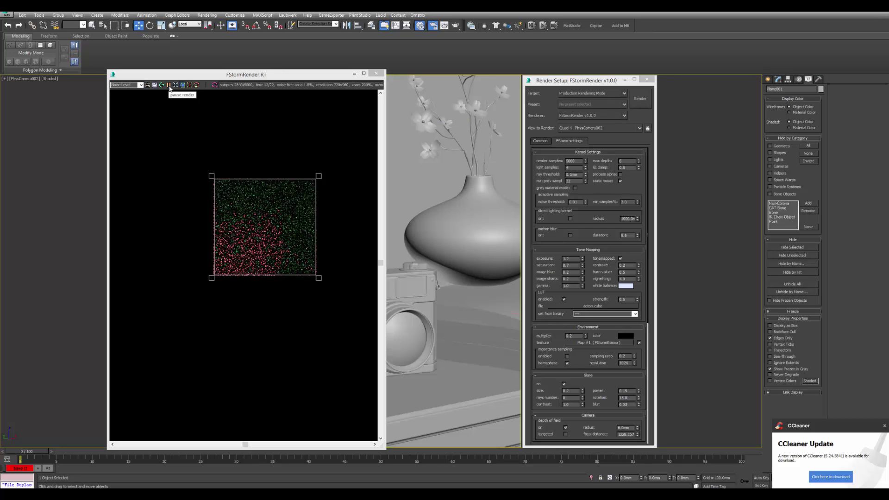
left_click(141, 85)
left_click(135, 90)
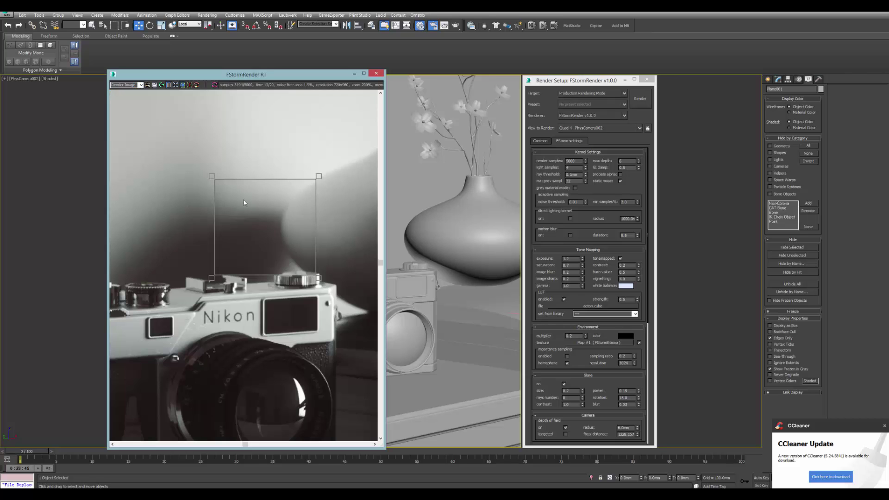
scroll(244, 202, "down", 1)
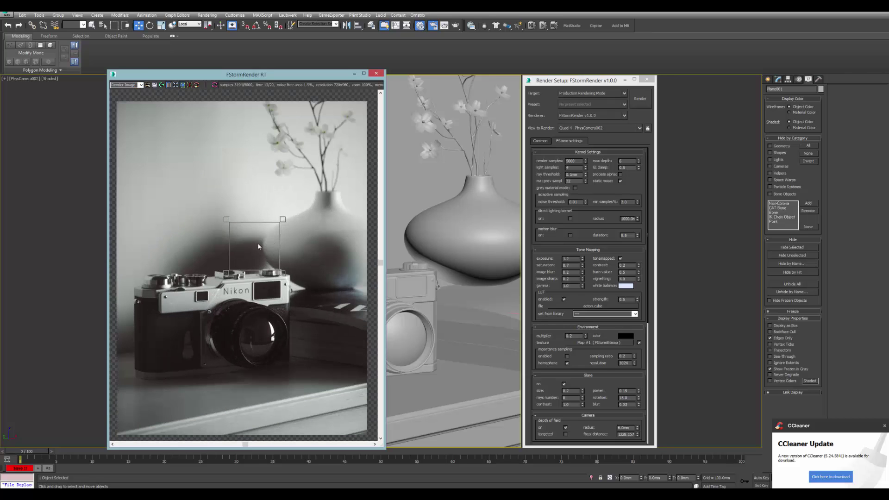
scroll(257, 243, "up", 1)
scroll(264, 240, "down", 1)
- Resume the paused region render, inspect its Noise Level view up close and return to the Render Image view
left_click(171, 86)
left_click(142, 86)
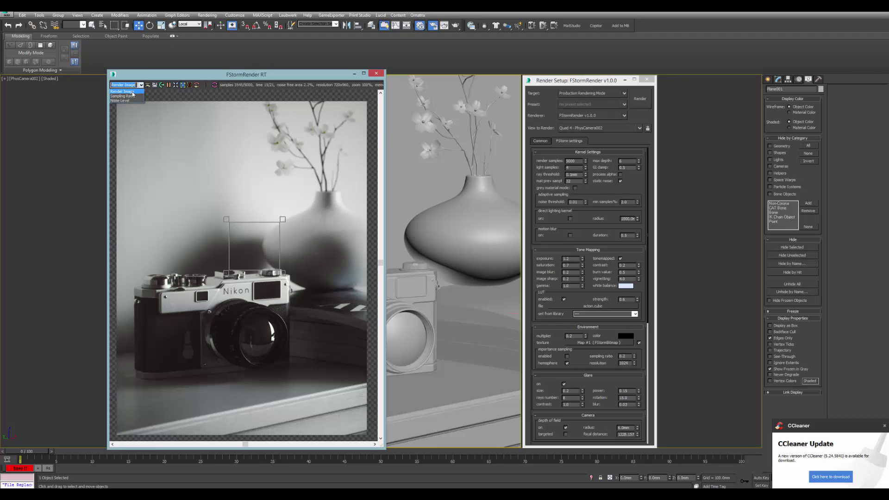
left_click(206, 133)
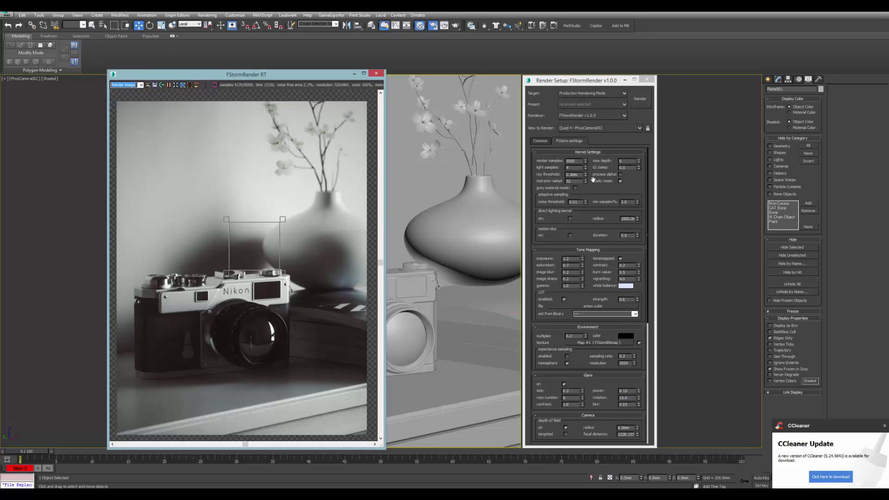
left_click(141, 85)
left_click(136, 95)
scroll(274, 233, "up", 4)
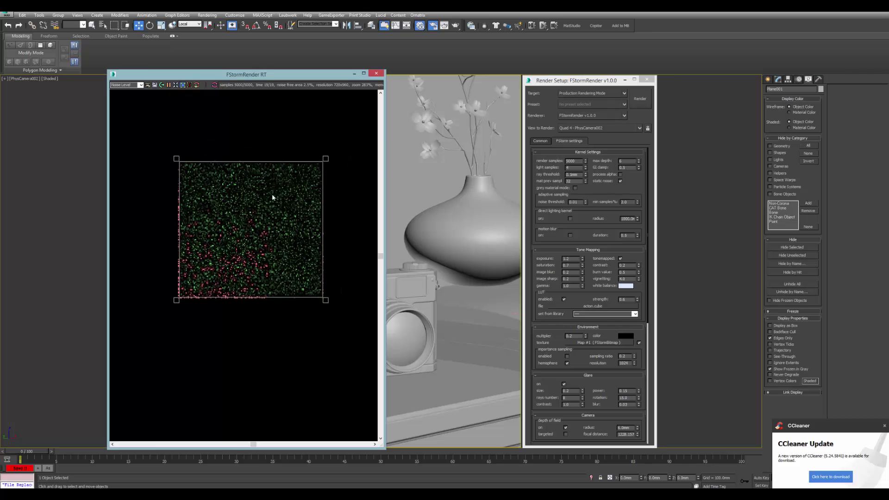
left_click(141, 85)
left_click(132, 90)
scroll(268, 214, "down", 4)
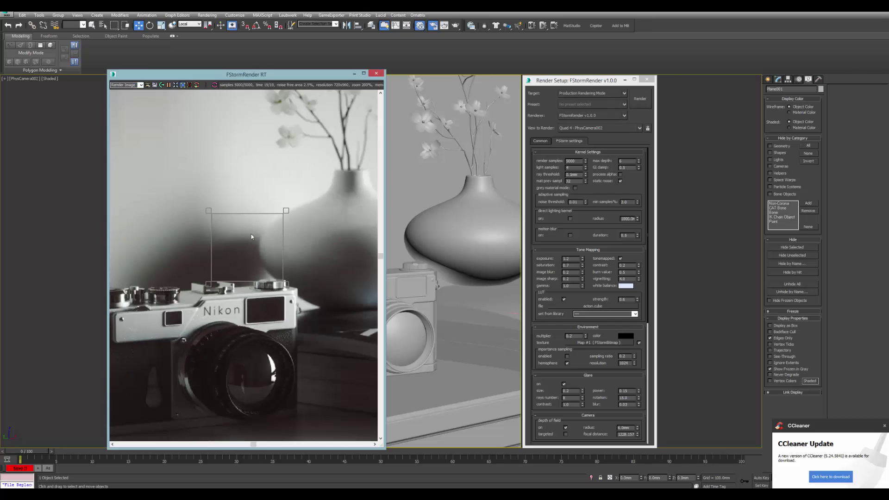
middle_click_drag(265, 222, 262, 223)
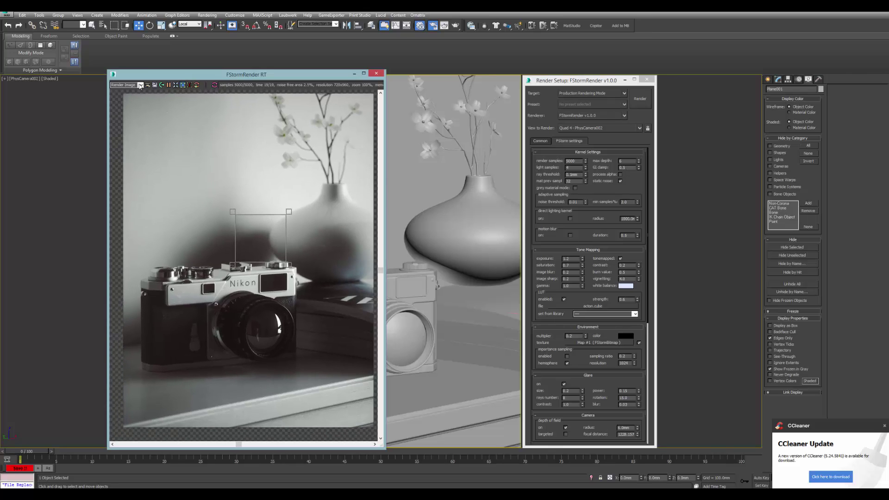
- Turn off region rendering to render the full camera still-life image
left_click(182, 86)
middle_click_drag(399, 202, 396, 199)
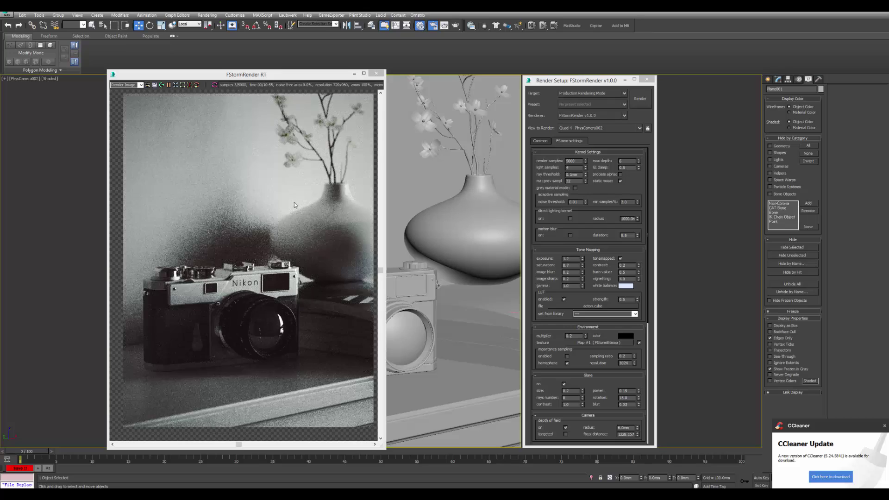
middle_click_drag(294, 202, 285, 205)
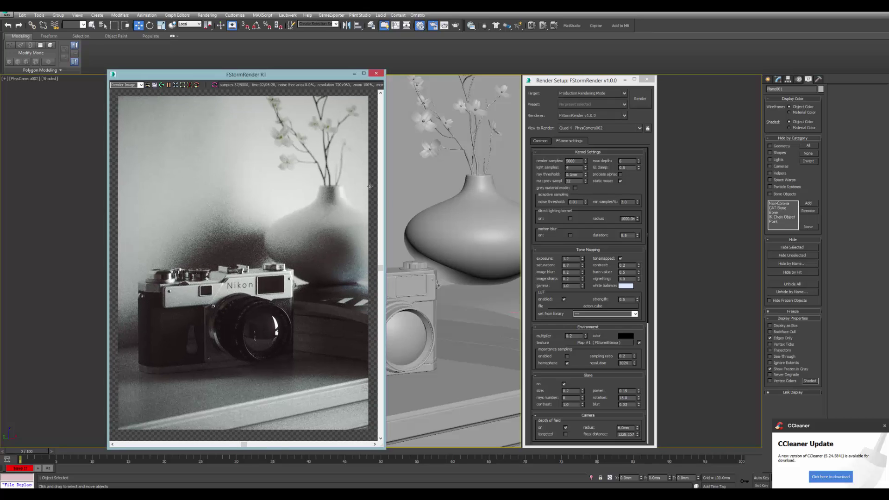
- Check the full image in the Noise Level view and inspect it up close in the Render Image view
left_click(140, 84)
left_click(123, 100)
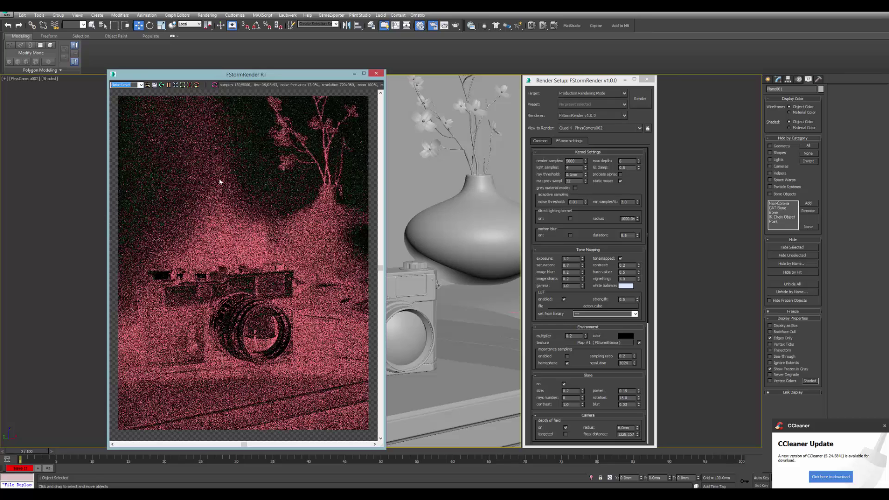
left_click(139, 86)
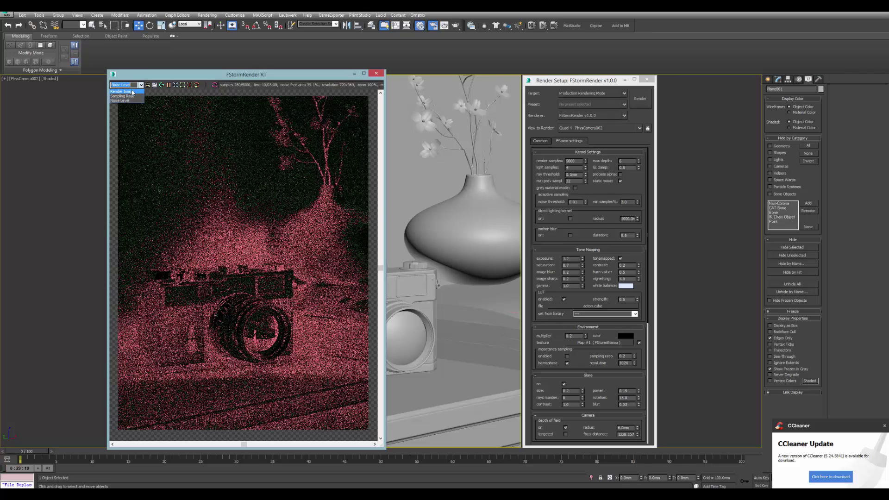
left_click(123, 94)
scroll(259, 129, "up", 1)
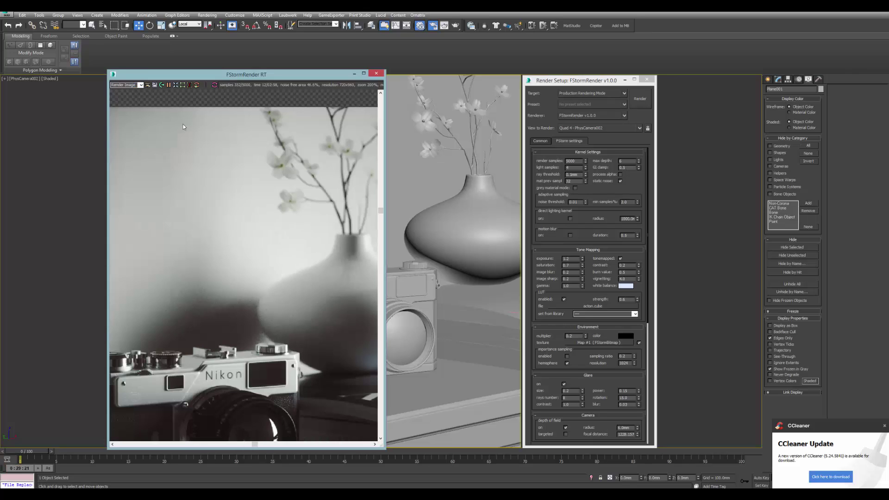
- Examine the remaining noisy areas of the full image in the Noise Level view and switch back to the Render Image view
left_click(141, 86)
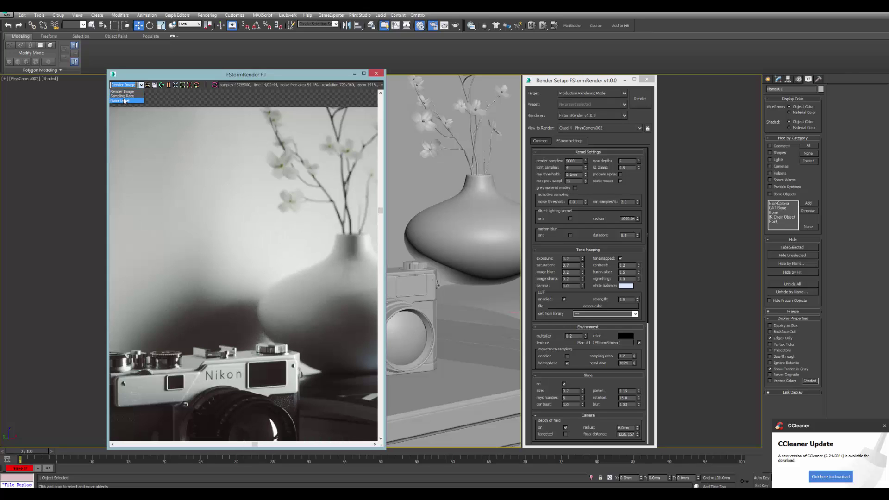
left_click(124, 100)
scroll(259, 195, "down", 1)
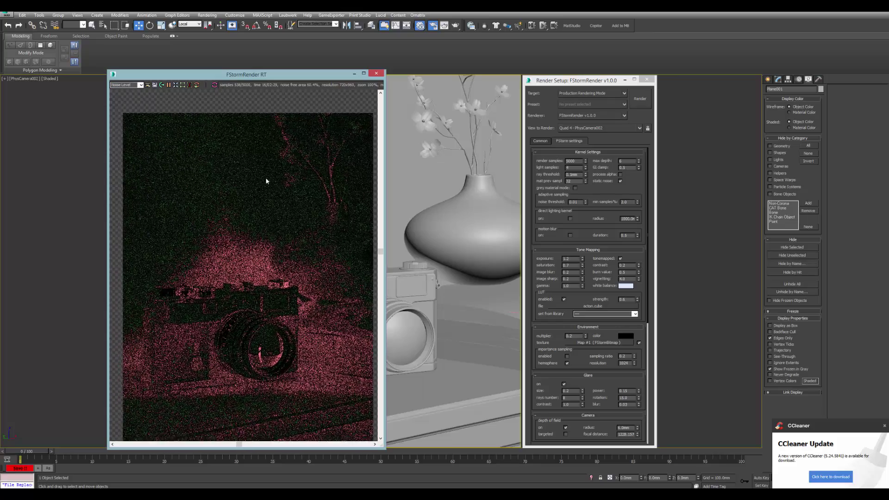
left_click_drag(267, 181, 264, 162)
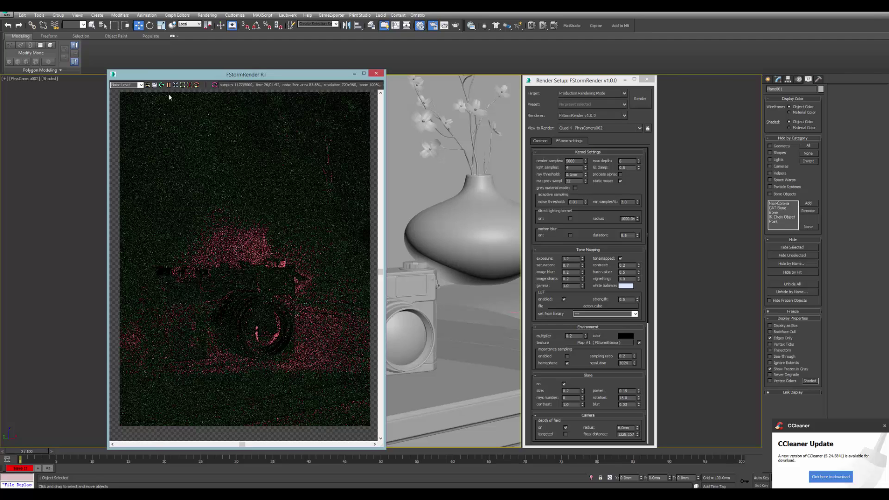
left_click(140, 84)
left_click(124, 89)
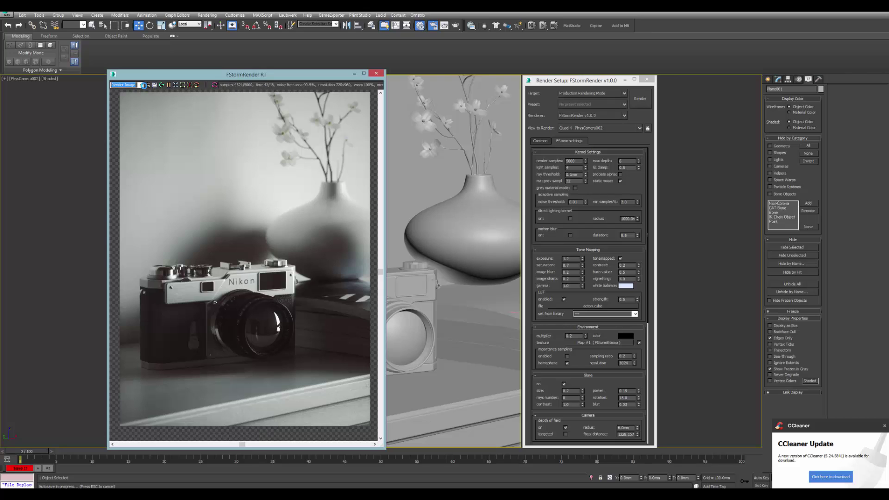
- Review the completed full render in the Noise Level view against the noise threshold, and return to the Render Image view
left_click(141, 85)
left_click(140, 102)
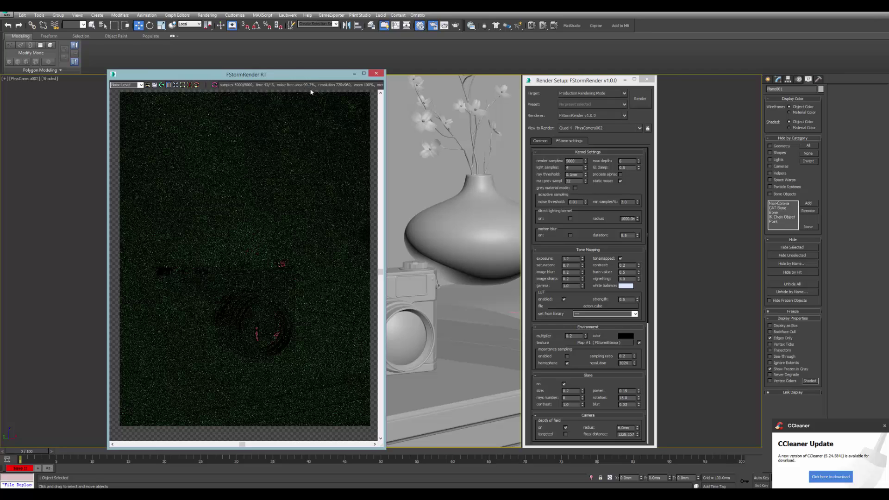
double_click(573, 202)
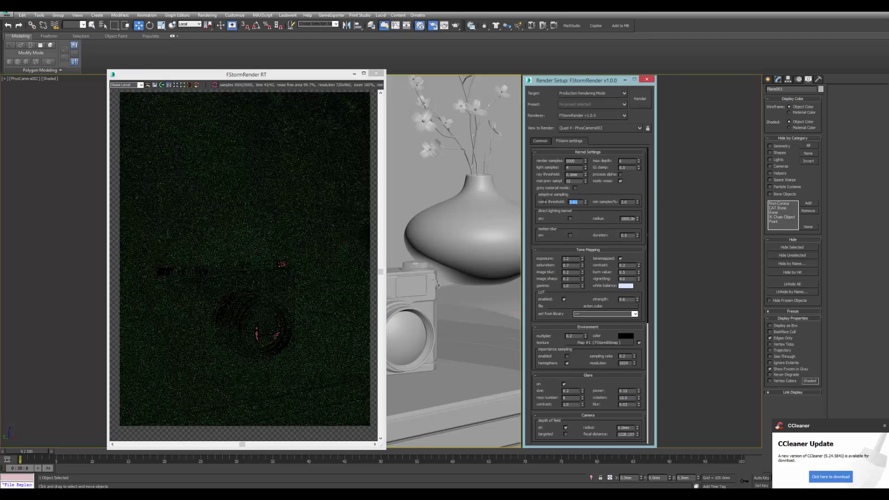
left_click(139, 85)
left_click(124, 95)
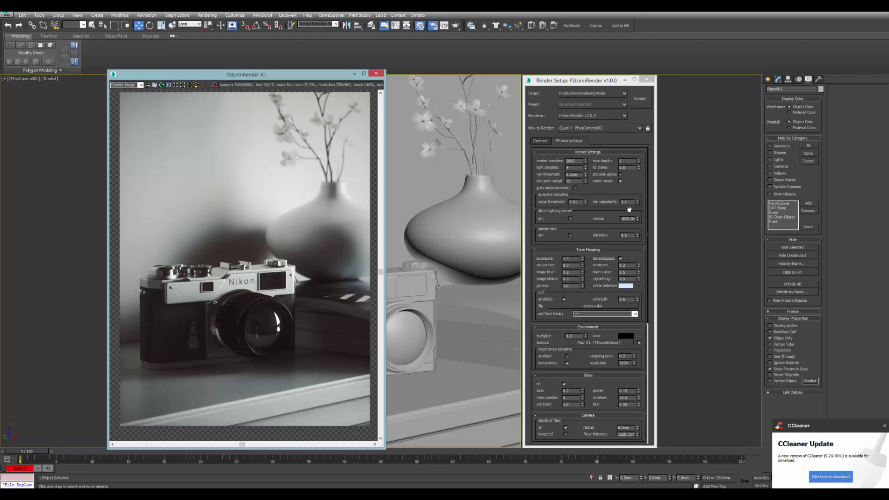
double_click(573, 202)
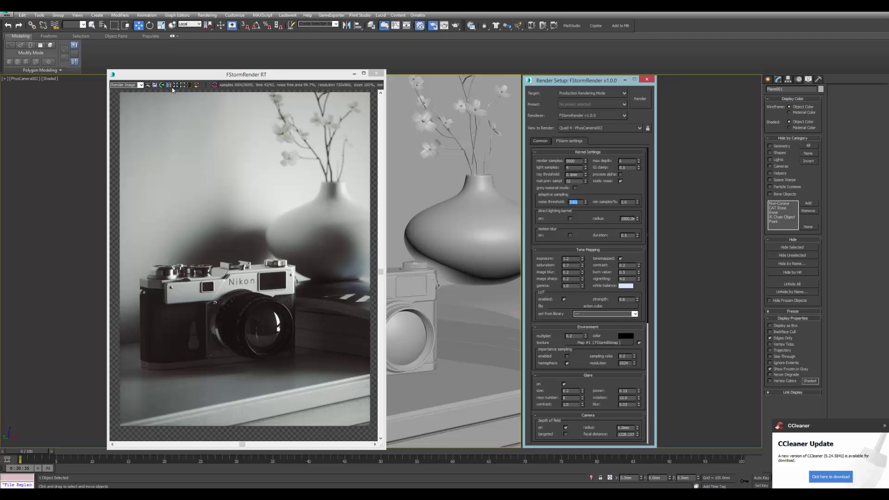
left_click_drag(226, 113, 225, 119)
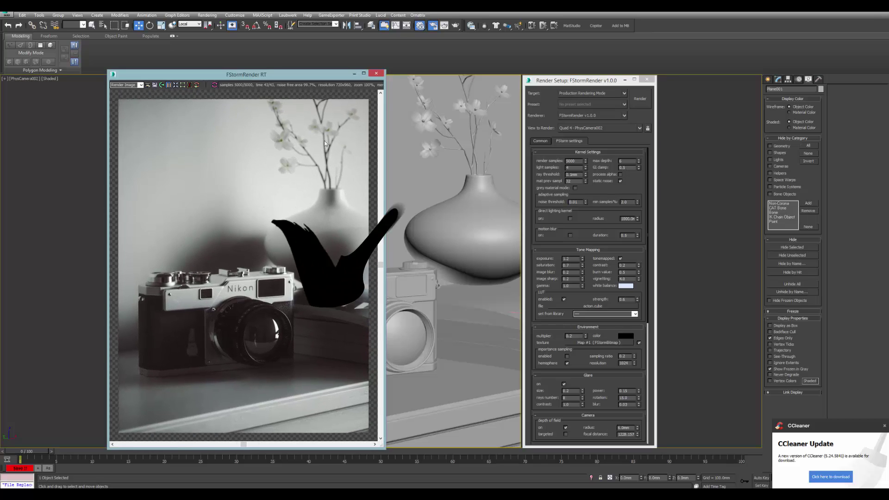